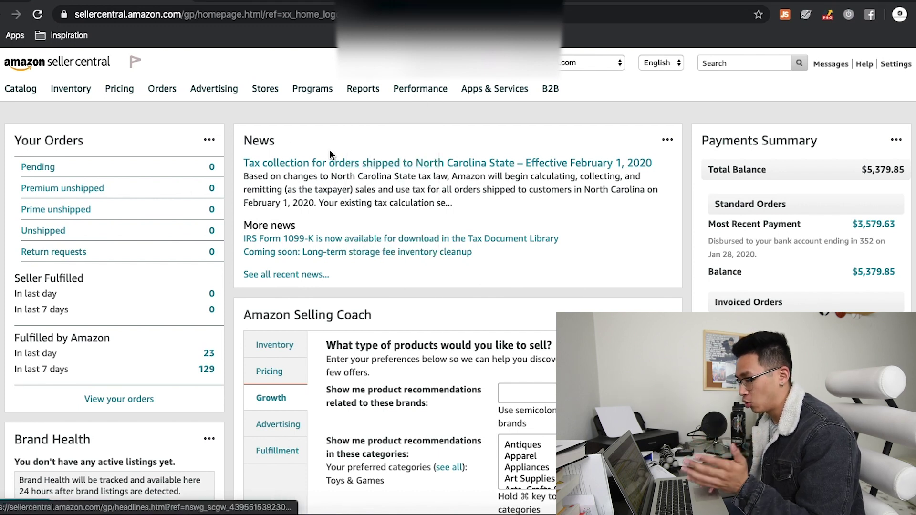
- Open the advertising reports from the campaigns page and start creating a new report
mouse_move(214, 89)
left_click(228, 121)
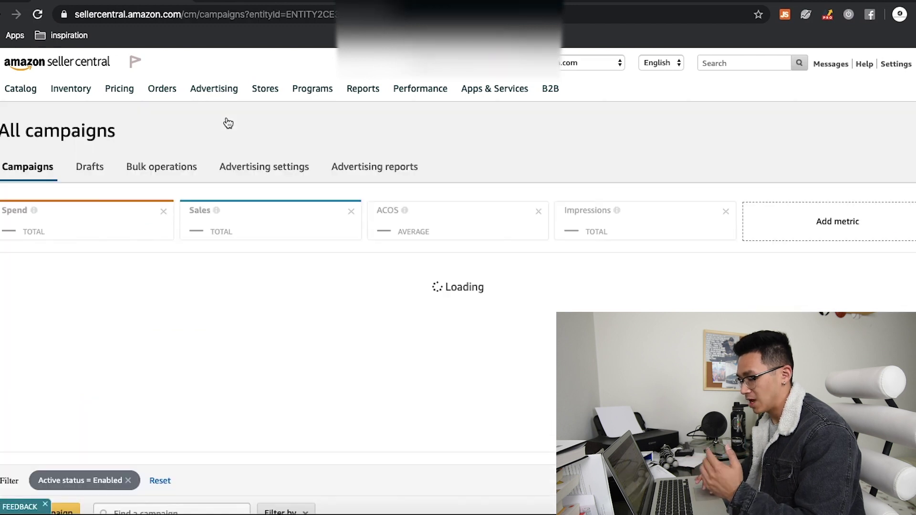
left_click(363, 171)
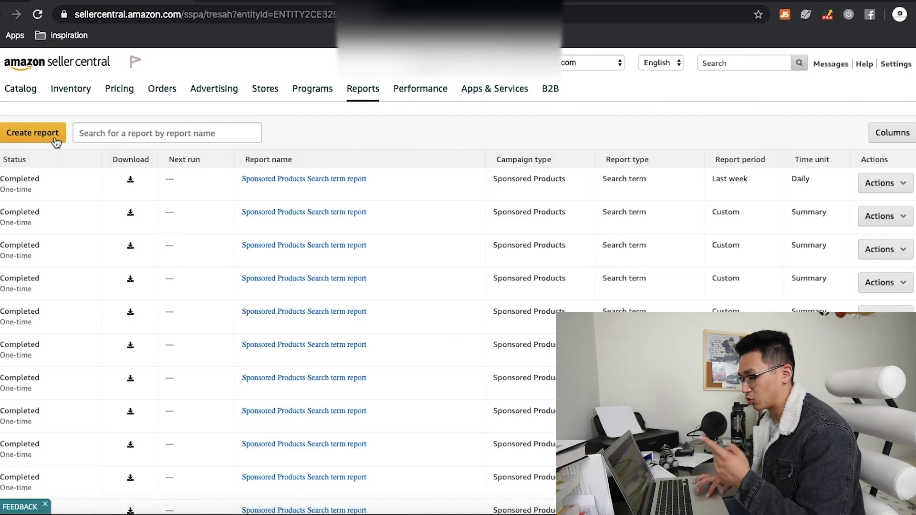
left_click(55, 140)
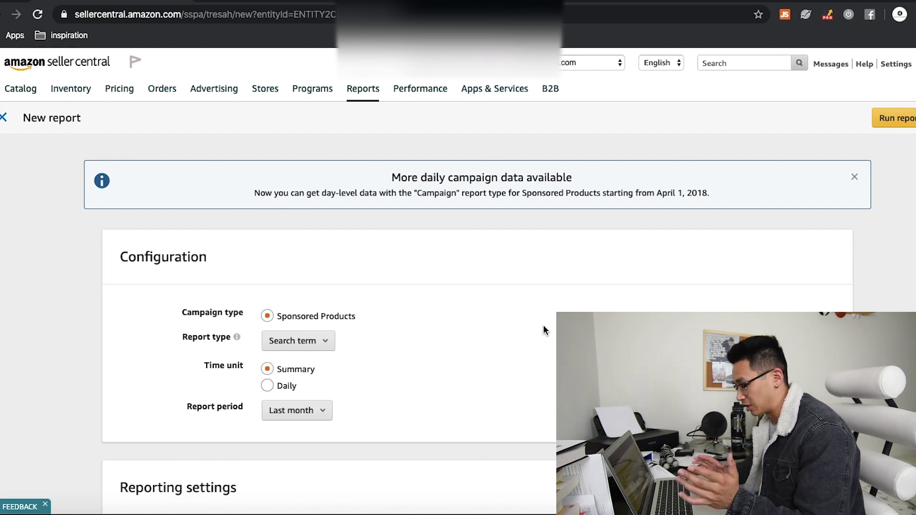
- Set the Sponsored Products Search term report's time unit to Daily and choose its report period
scroll(546, 330, "down", 2)
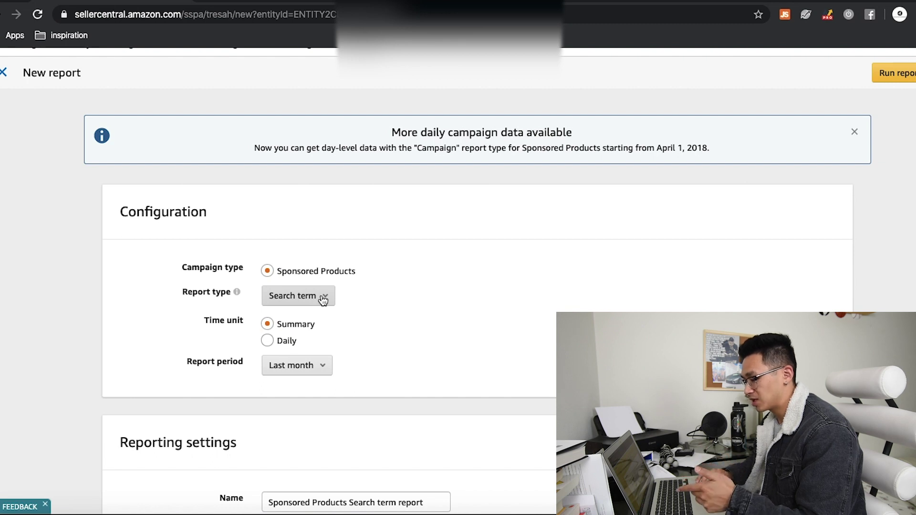
left_click(267, 341)
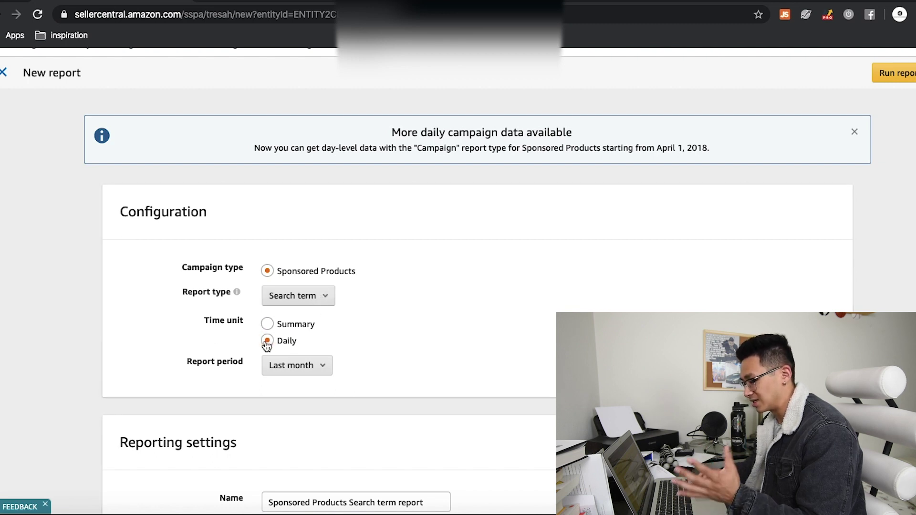
left_click(320, 368)
left_click(286, 379)
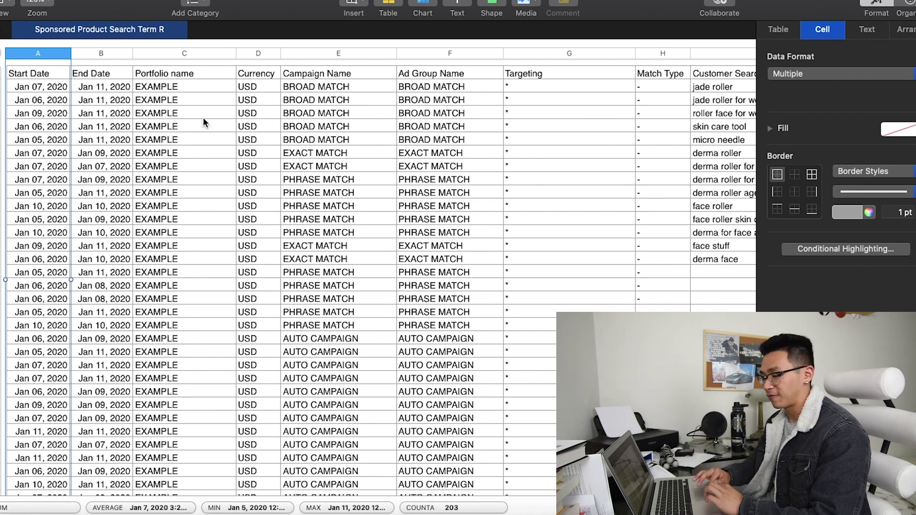
- Switch to the search term report in Numbers and hide columns A to D, from Start Date through Currency
left_click_drag(50, 52, 248, 55)
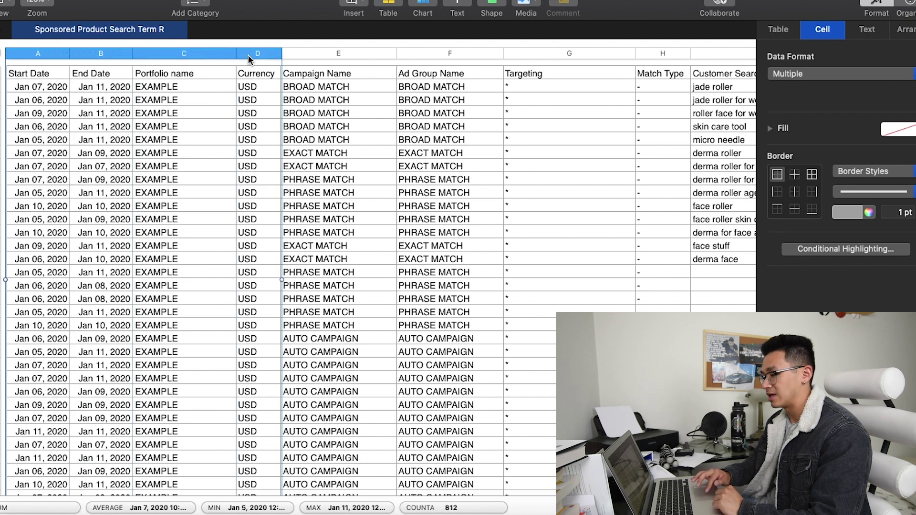
right_click(257, 56)
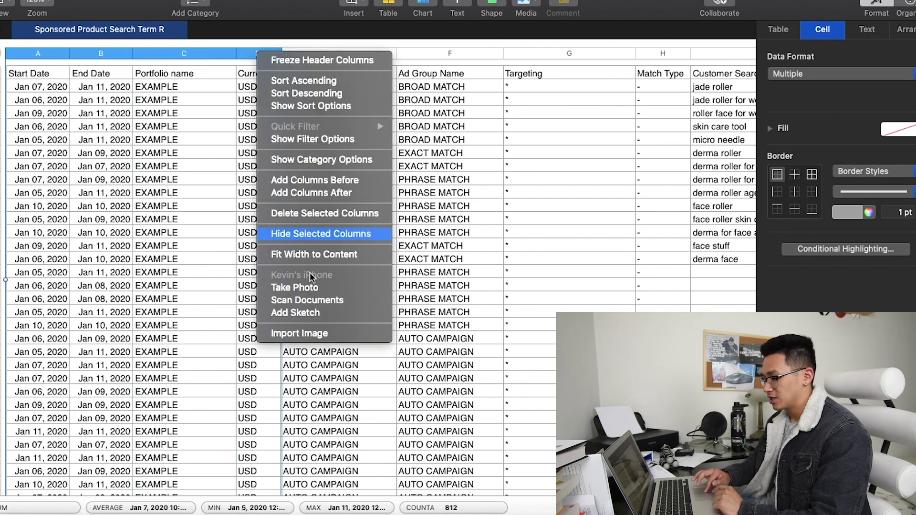
left_click(312, 236)
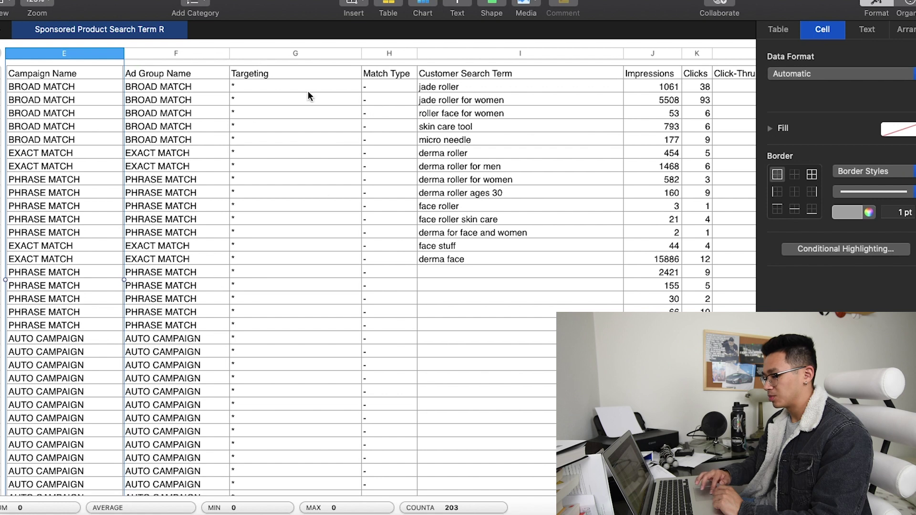
- Hide all columns after Total Advertising Cost of Sales (ACoS), starting with Total Return on Advertising Spend (RoAS)
scroll(474, 176, "right", 5)
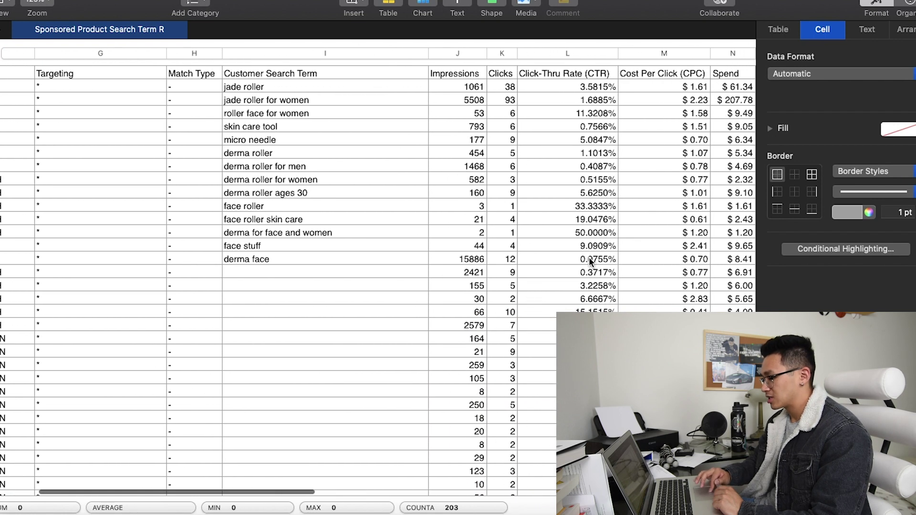
scroll(589, 257, "right", 3)
scroll(646, 153, "right", 5)
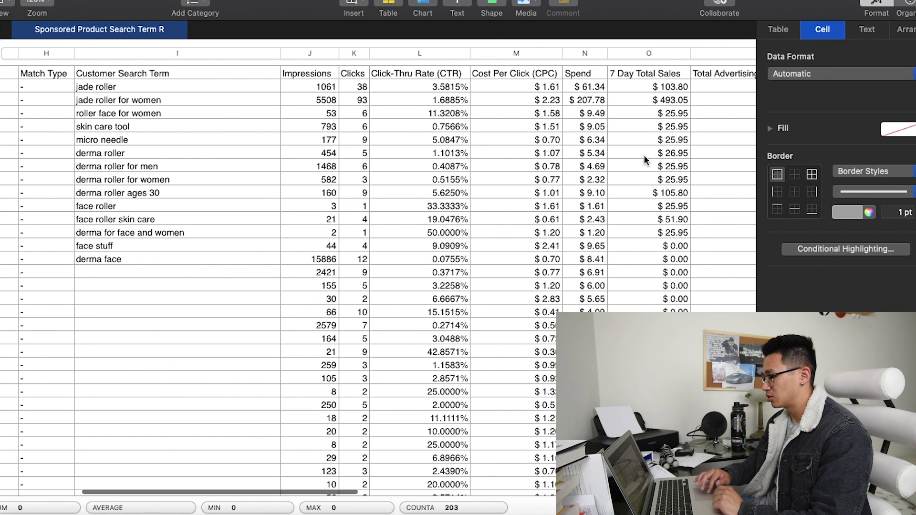
scroll(611, 170, "right", 1)
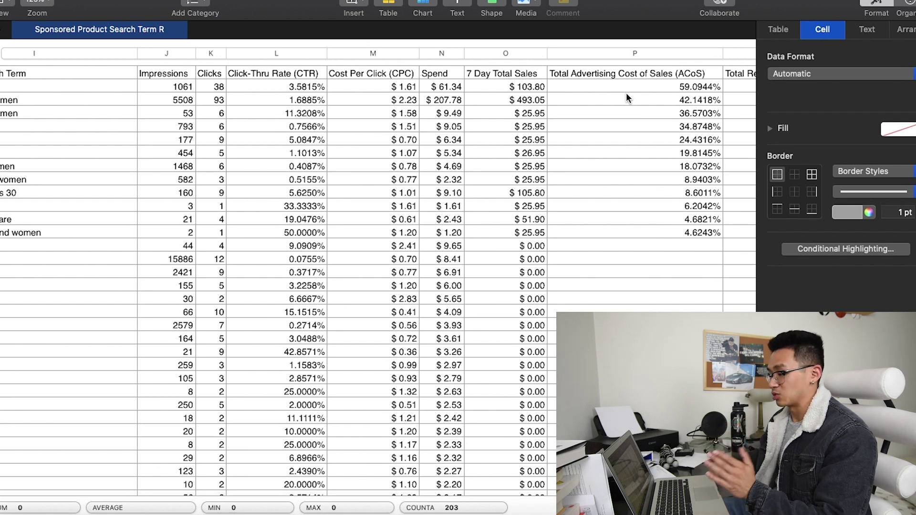
scroll(627, 96, "right", 14)
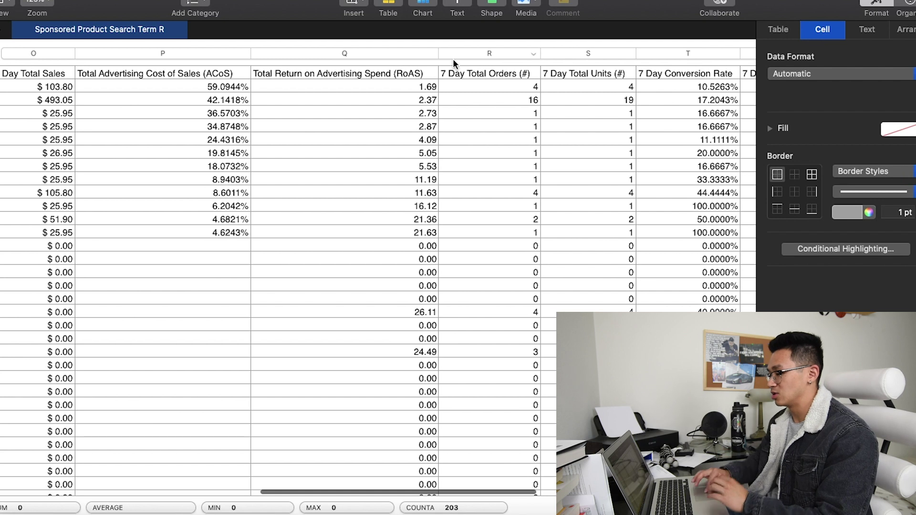
left_click_drag(401, 58, 761, 72)
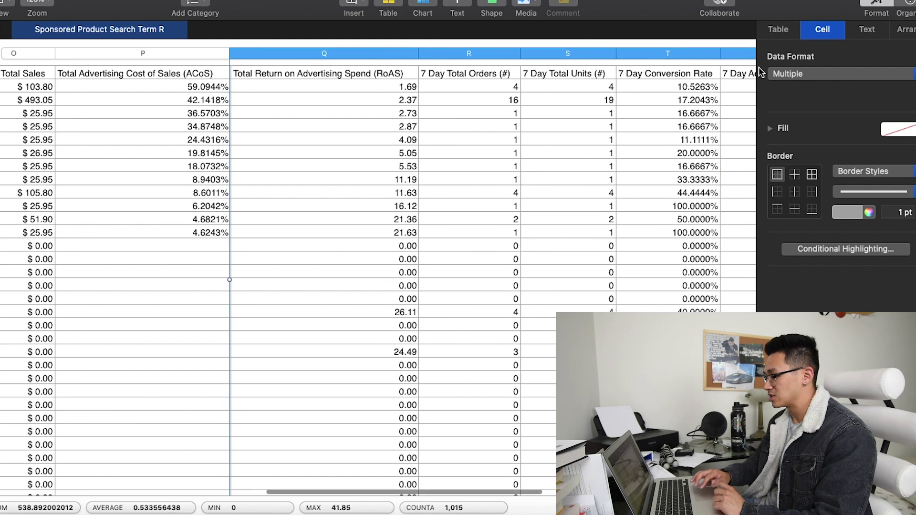
right_click(538, 56)
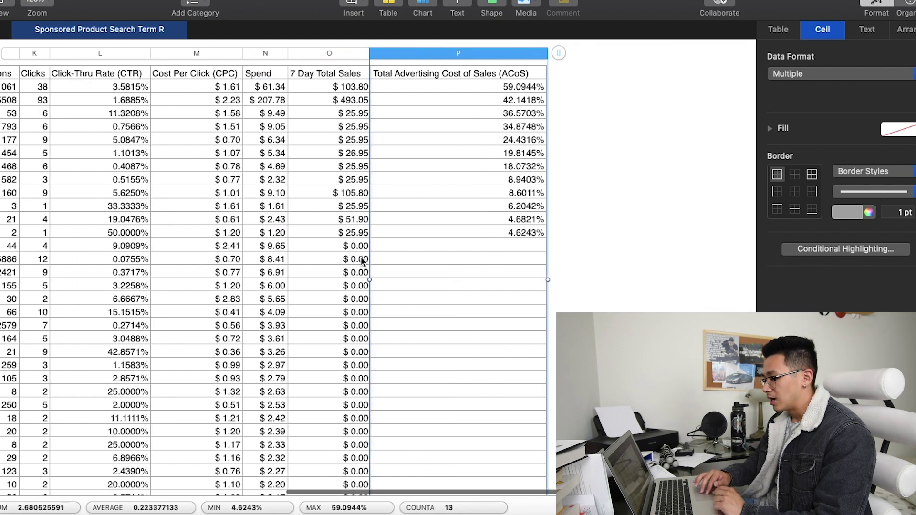
- Examine the remaining report columns, from campaign name and customer search term through clicks, CPC, spend, sales and ACoS
scroll(361, 258, "left", 4)
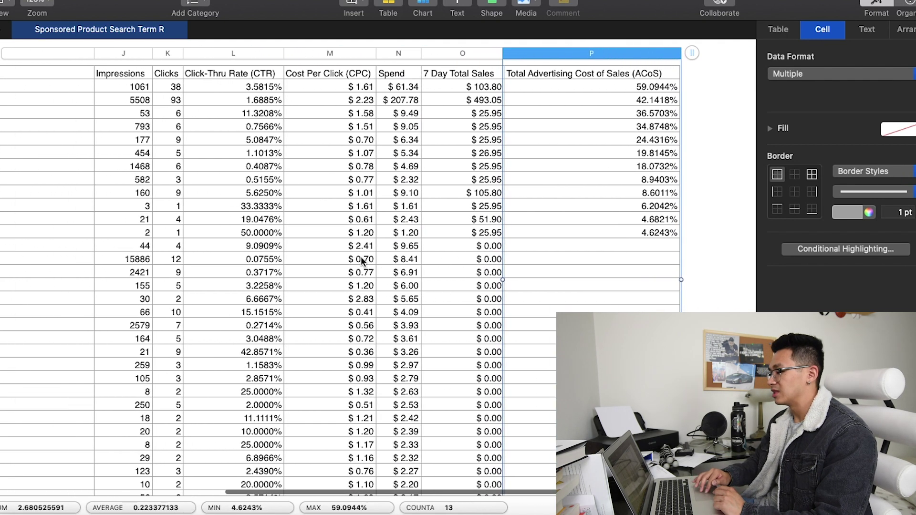
scroll(361, 260, "left", 8)
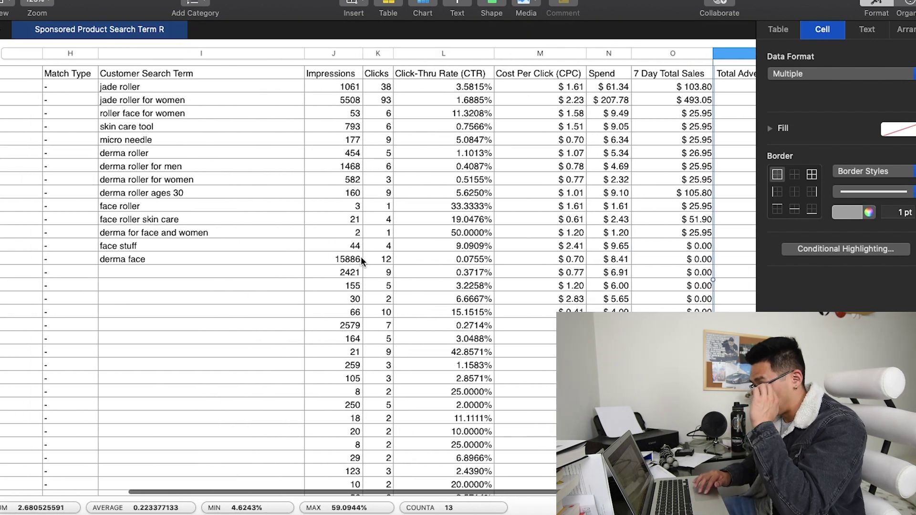
scroll(360, 256, "left", 8)
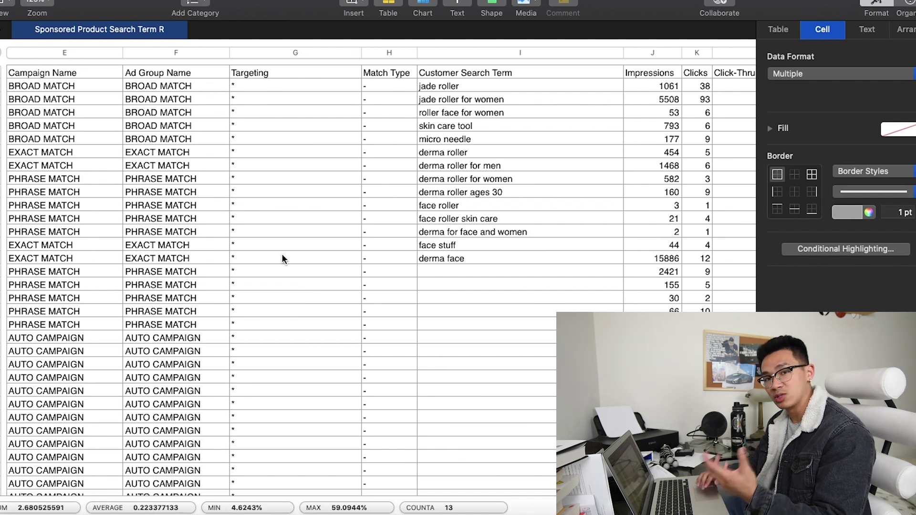
scroll(282, 258, "right", 2)
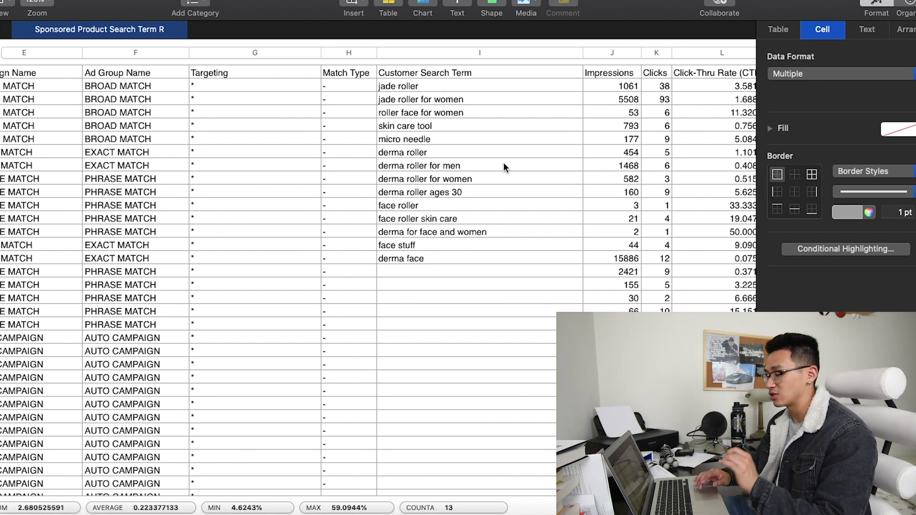
scroll(503, 162, "right", 5)
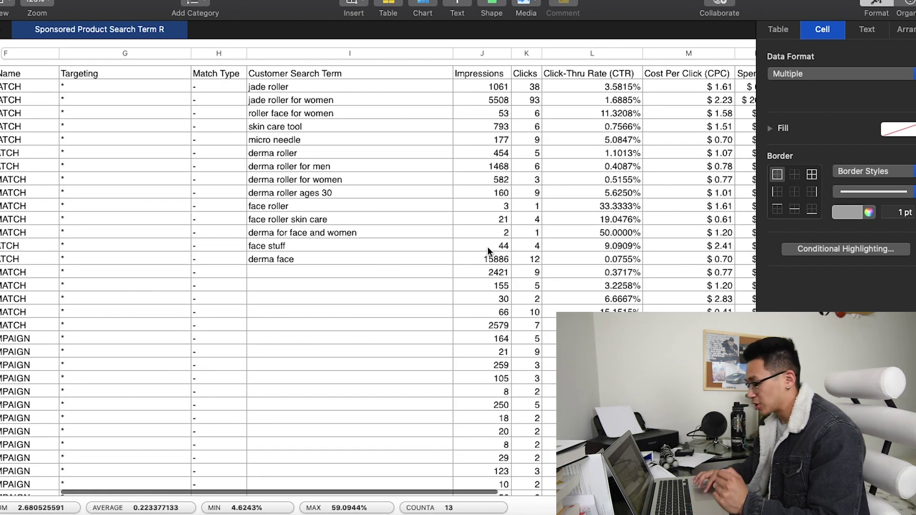
scroll(486, 261, "right", 5)
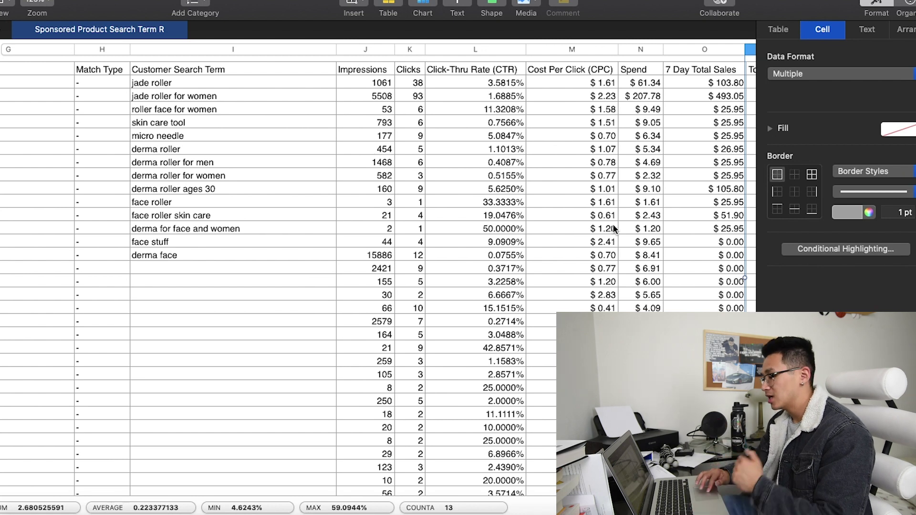
scroll(615, 229, "right", 3)
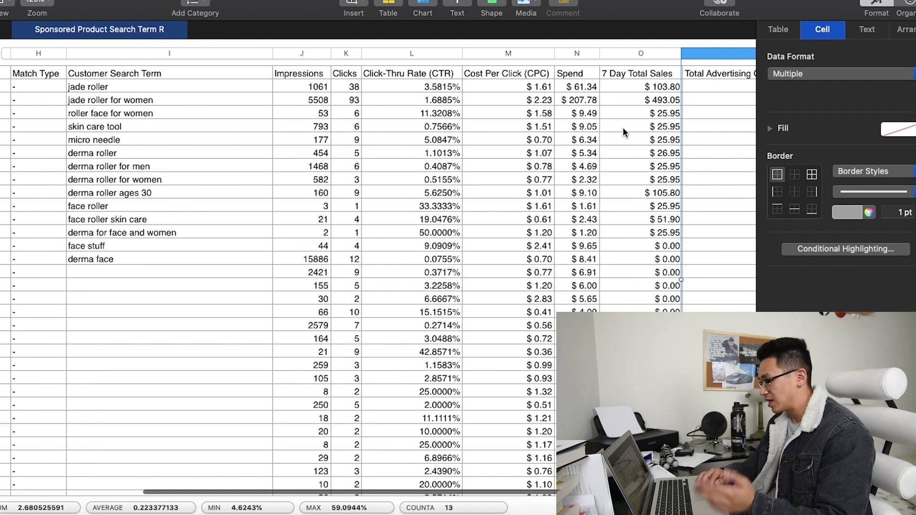
scroll(625, 129, "right", 5)
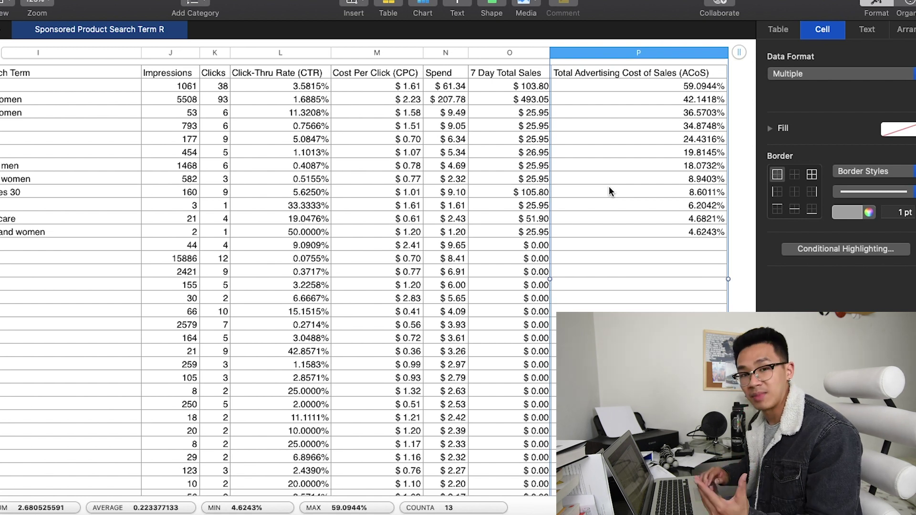
scroll(609, 188, "left", 5)
scroll(609, 188, "right", 3)
scroll(609, 191, "left", 2)
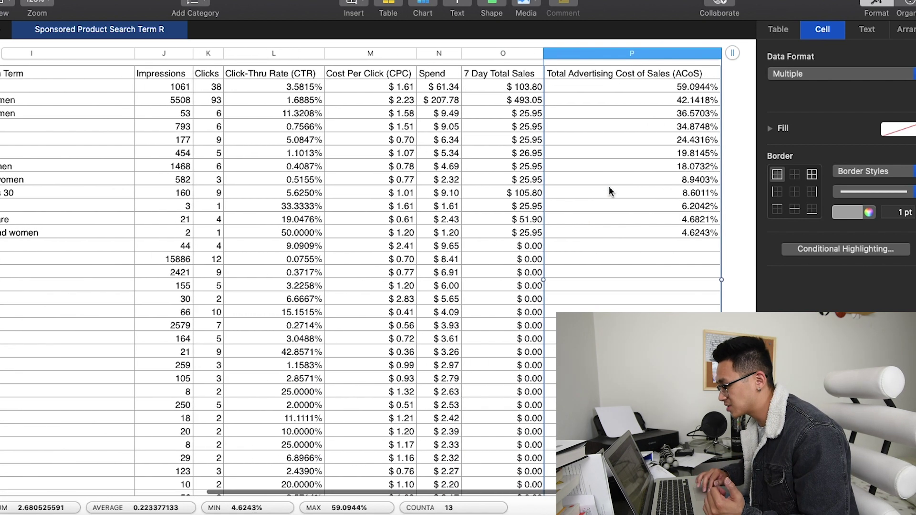
scroll(609, 191, "right", 5)
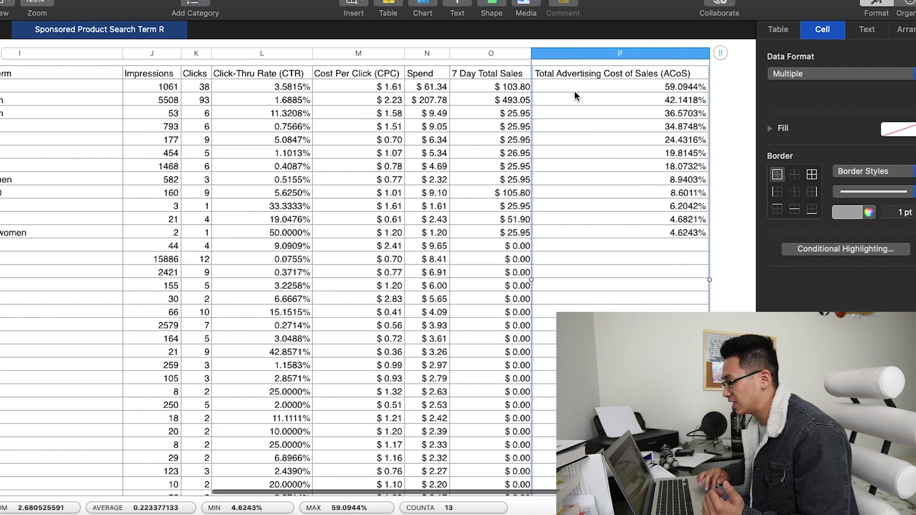
- Sort the table by ACoS in descending order and filter the Campaign Name column to show only BROAD MATCH
left_click(593, 52)
left_click(639, 92)
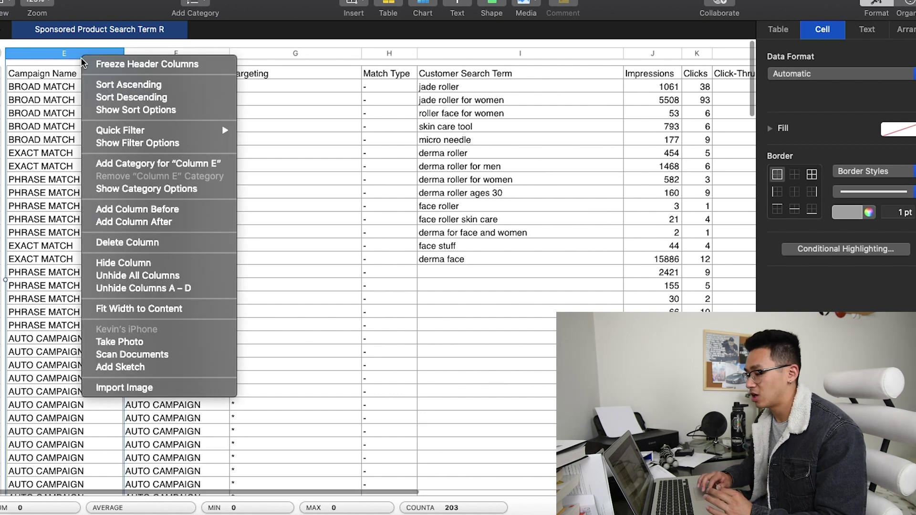
mouse_move(158, 130)
left_click(282, 156)
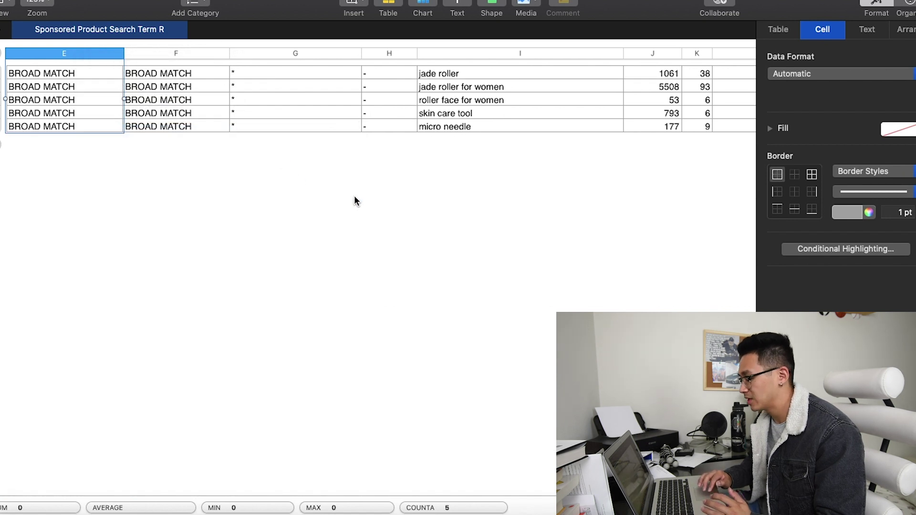
- Fill the rows for "roller face for women", "skin care tool" and "micro needle" with blue
scroll(355, 200, "right", 10)
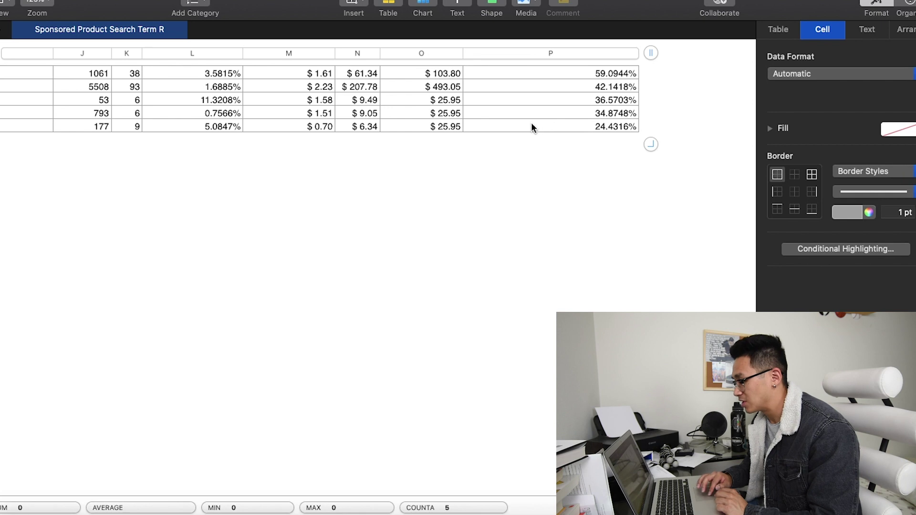
left_click_drag(540, 126, 98, 100)
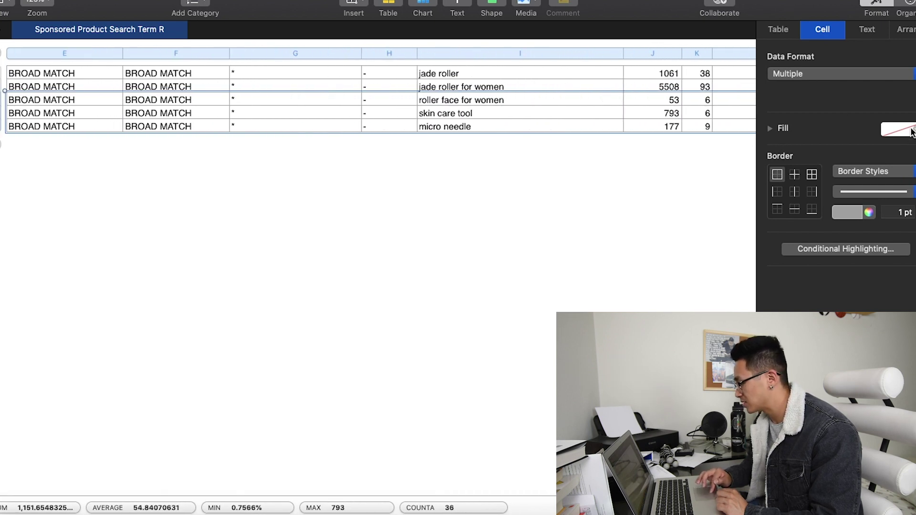
left_click(897, 129)
left_click(780, 209)
left_click(647, 220)
- Fill the "jade roller" and "jade roller for women" rows with red
scroll(647, 220, "right", 10)
scroll(647, 219, "right", 1)
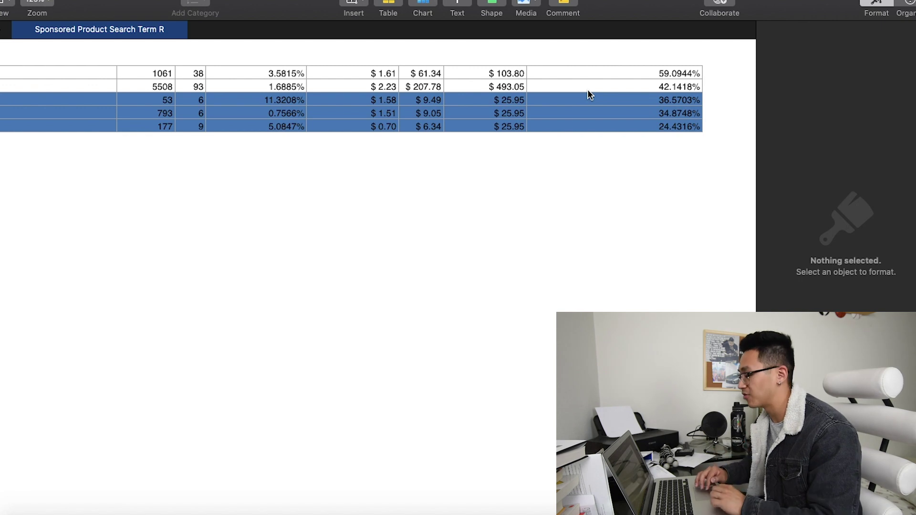
left_click_drag(583, 86, 1, 57)
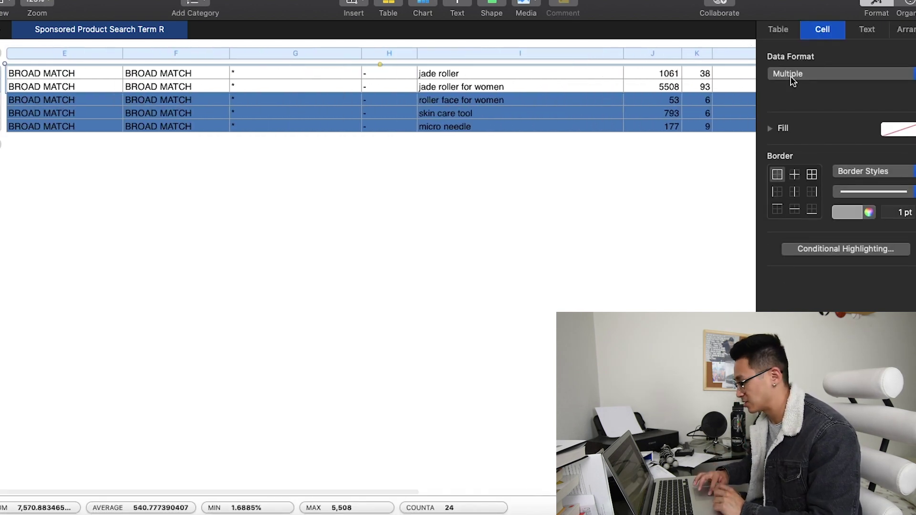
left_click(897, 129)
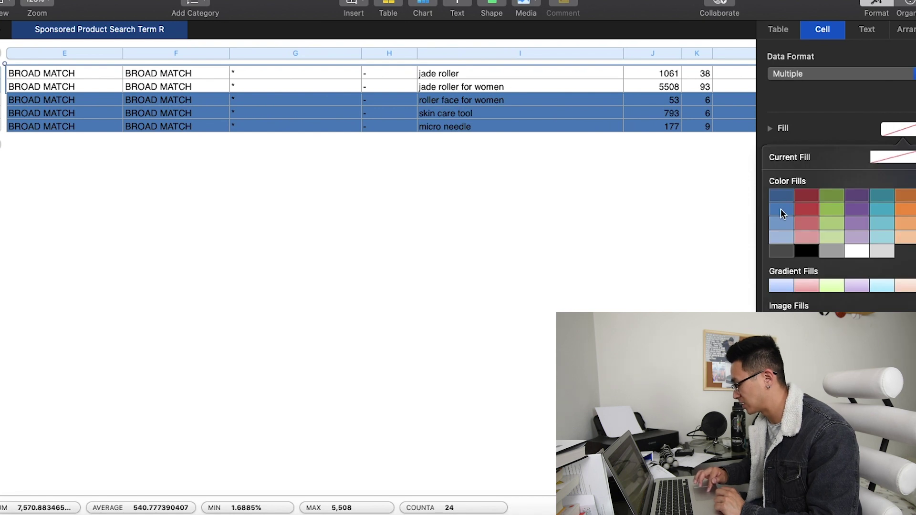
left_click(812, 210)
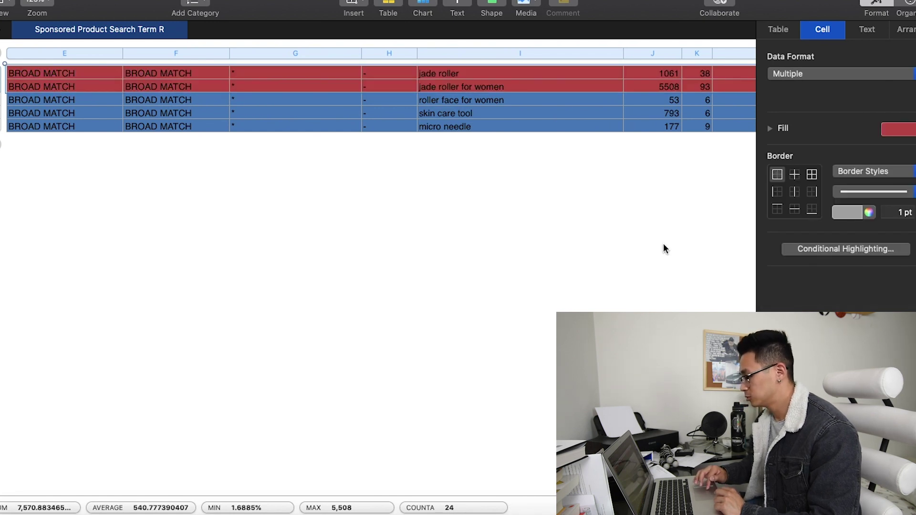
left_click(641, 249)
scroll(642, 249, "right", 10)
scroll(642, 249, "right", 5)
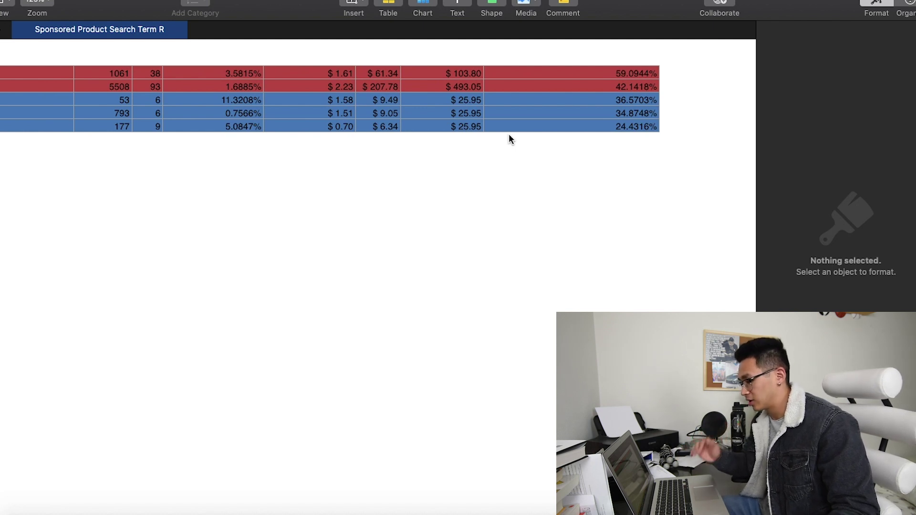
scroll(509, 139, "left", 5)
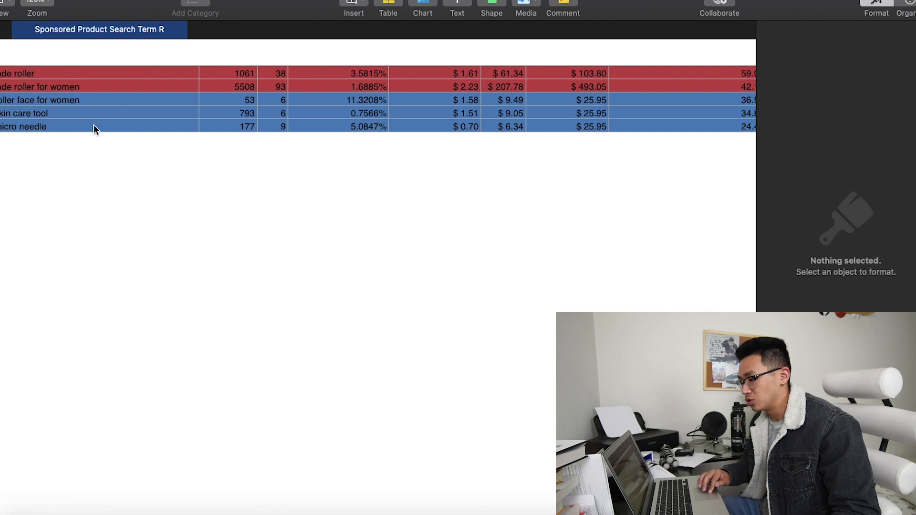
- Review the sales and ACoS of the highlighted rows, and copy the search terms "jade roller" and "jade roller for women"
scroll(214, 126, "right", 3)
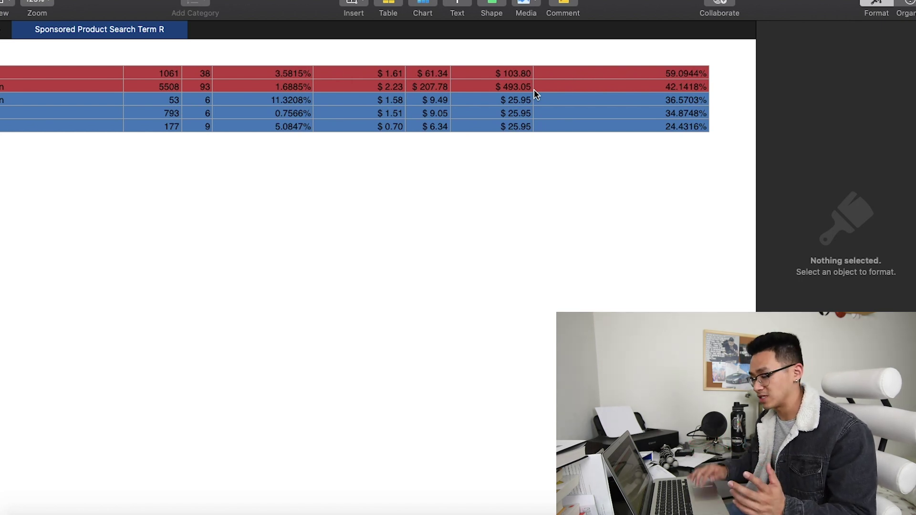
scroll(533, 90, "left", 3)
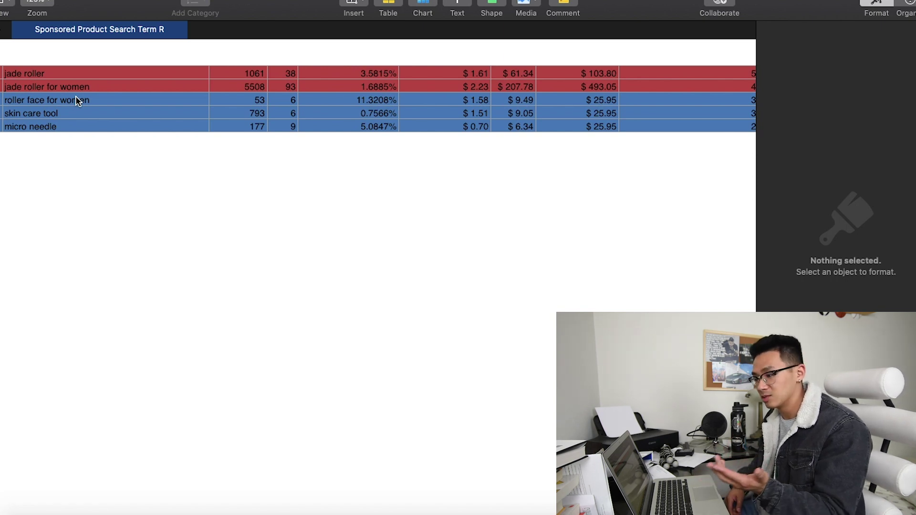
scroll(286, 161, "right", 4)
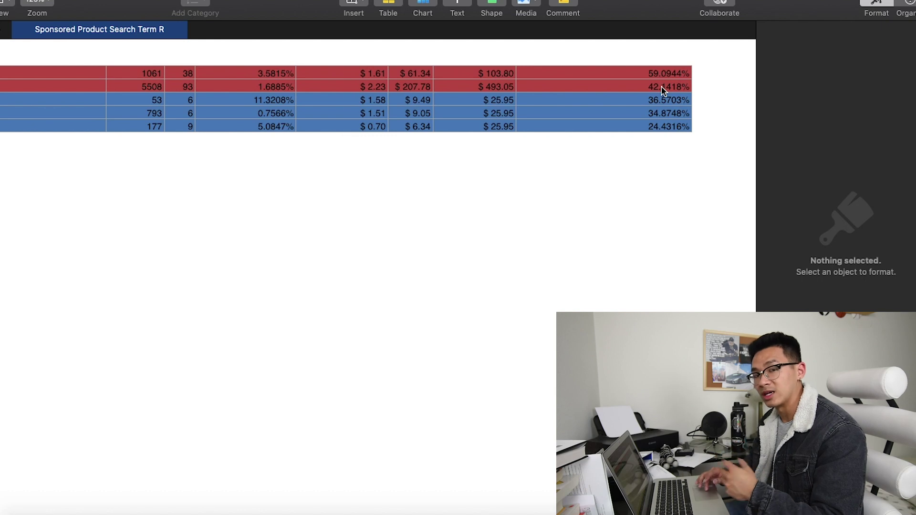
left_click(667, 73)
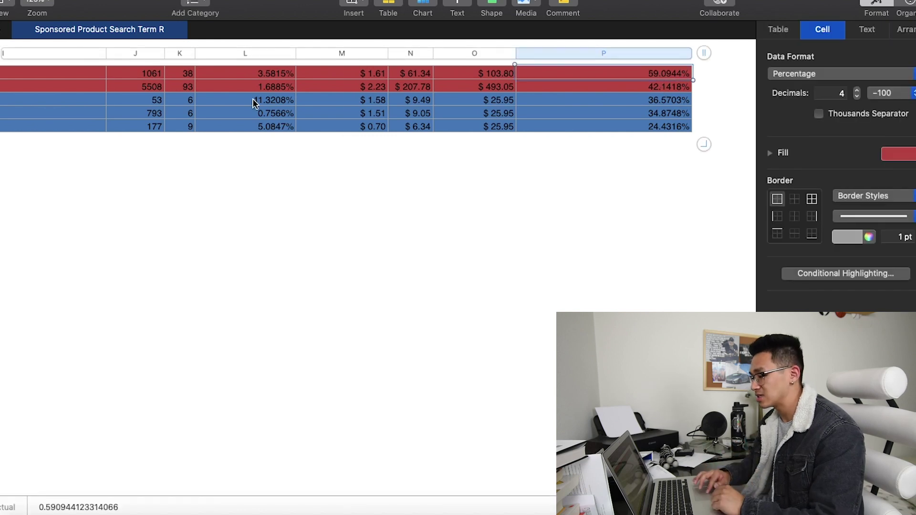
scroll(253, 99, "left", 5)
scroll(253, 99, "left", 1)
left_click_drag(207, 80, 199, 90)
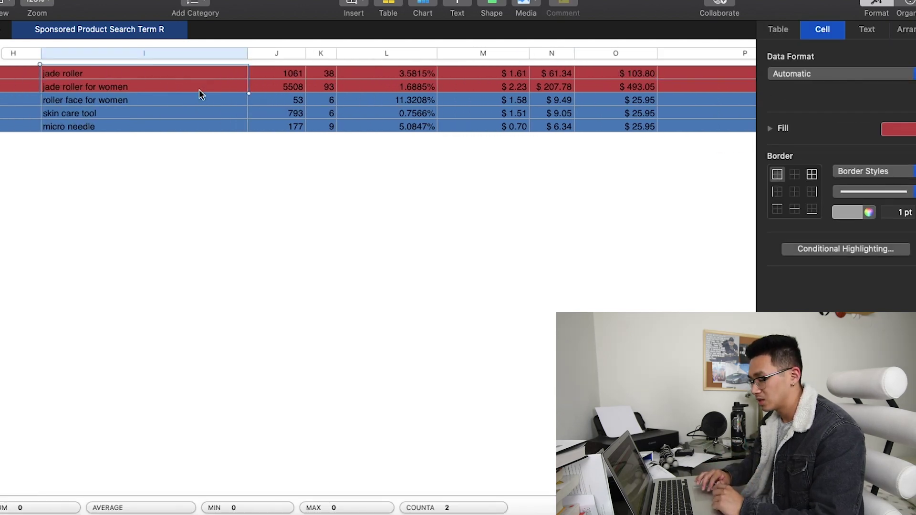
right_click(199, 90)
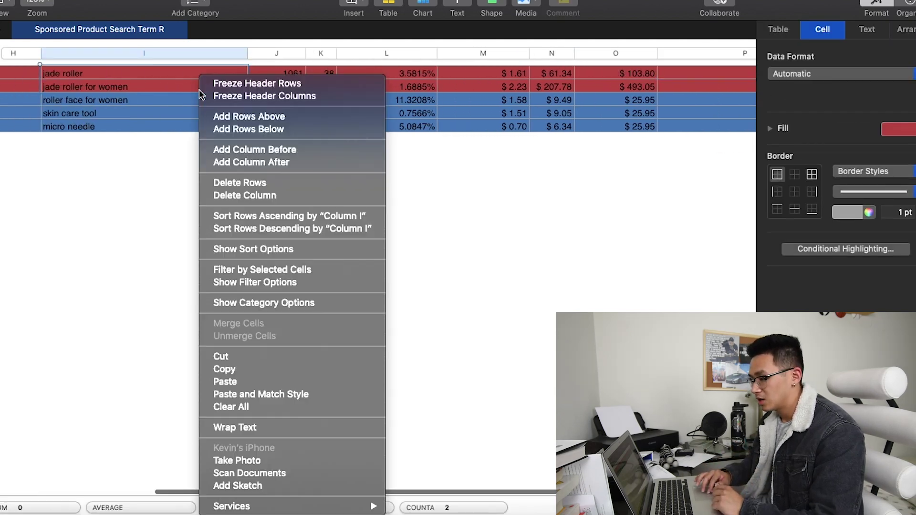
left_click(239, 368)
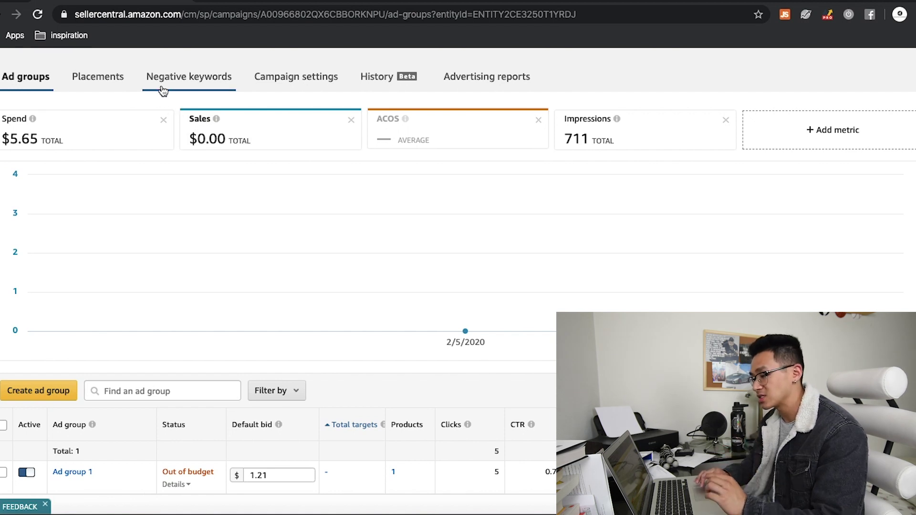
- In the Seller Central campaign, start adding negative keywords with only the Negative exact match type enabled
left_click(200, 86)
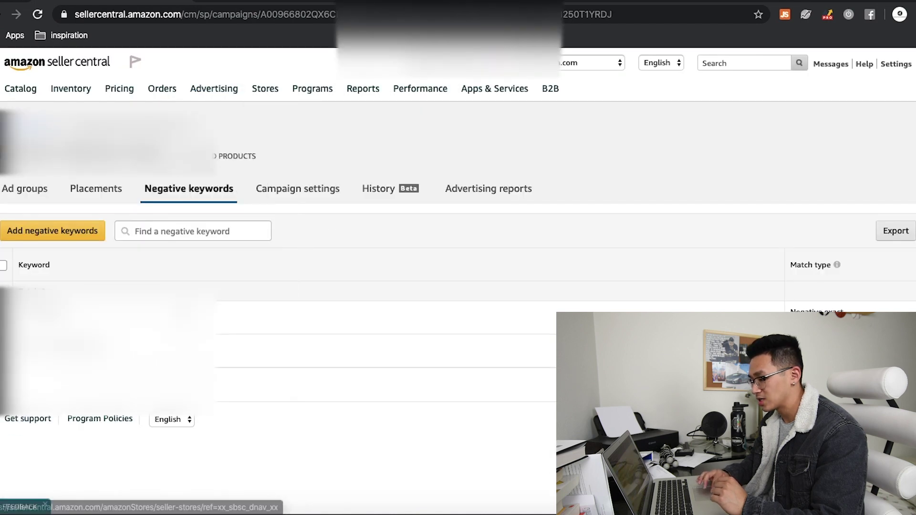
left_click(59, 233)
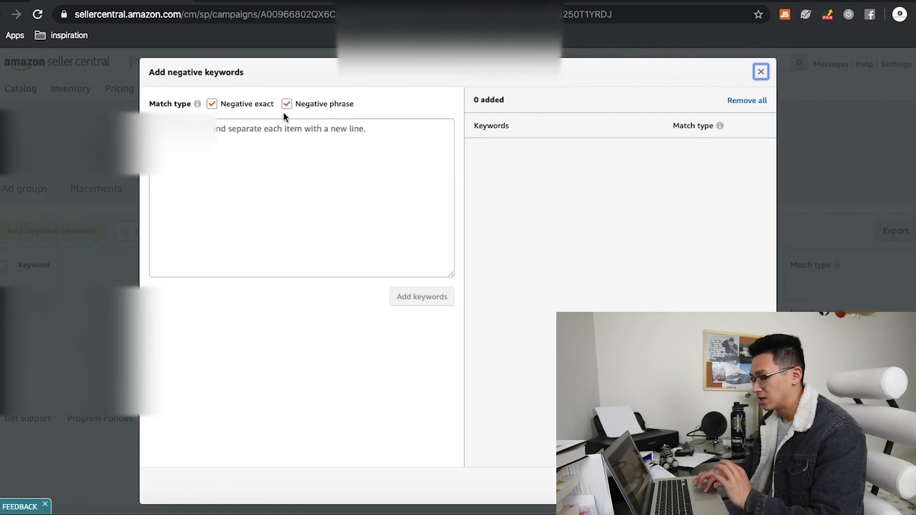
left_click(286, 104)
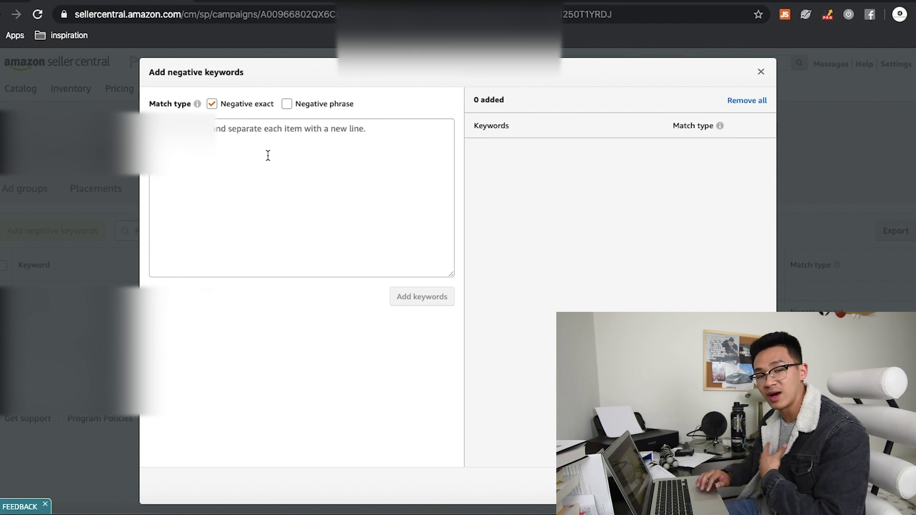
left_click(268, 156)
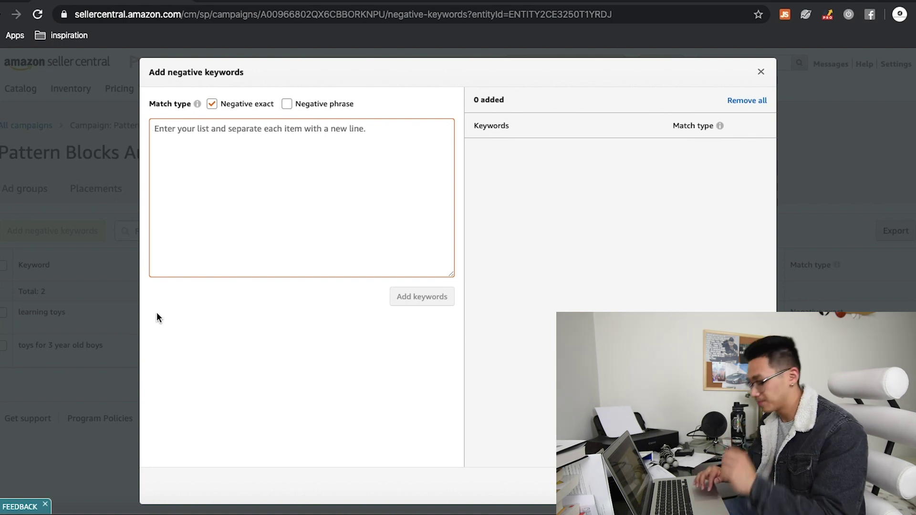
- Return to the search term report in Numbers and examine the spend, sales and ACoS of the blue search terms
left_click(398, 514)
scroll(443, 168, "right", 2)
scroll(444, 168, "right", 3)
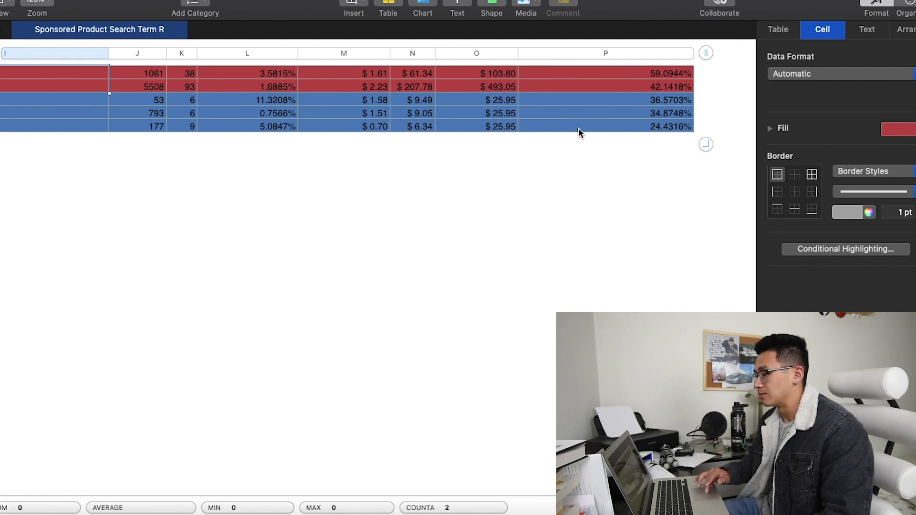
scroll(591, 139, "left", 2)
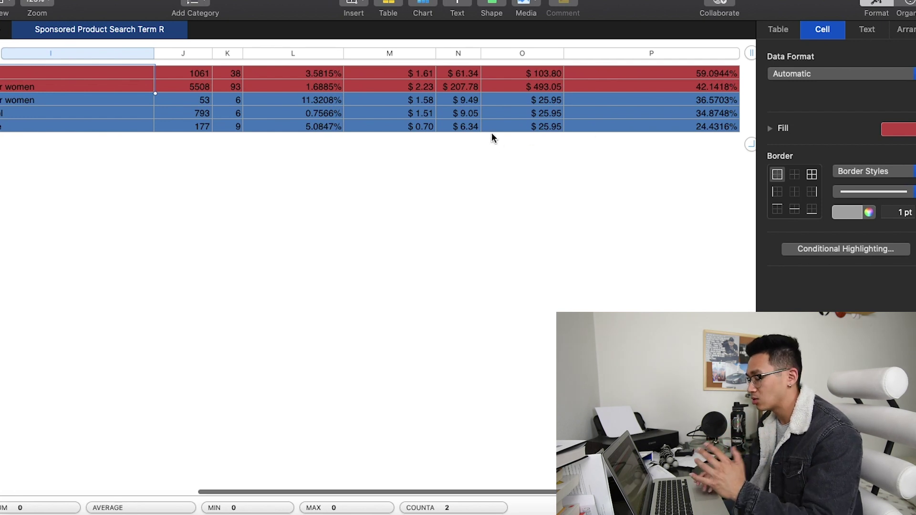
scroll(492, 136, "left", 5)
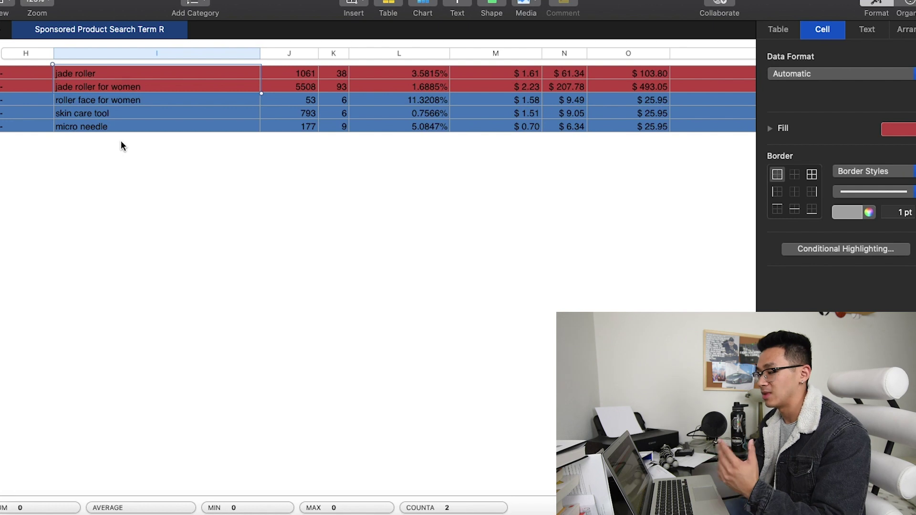
scroll(121, 142, "right", 5)
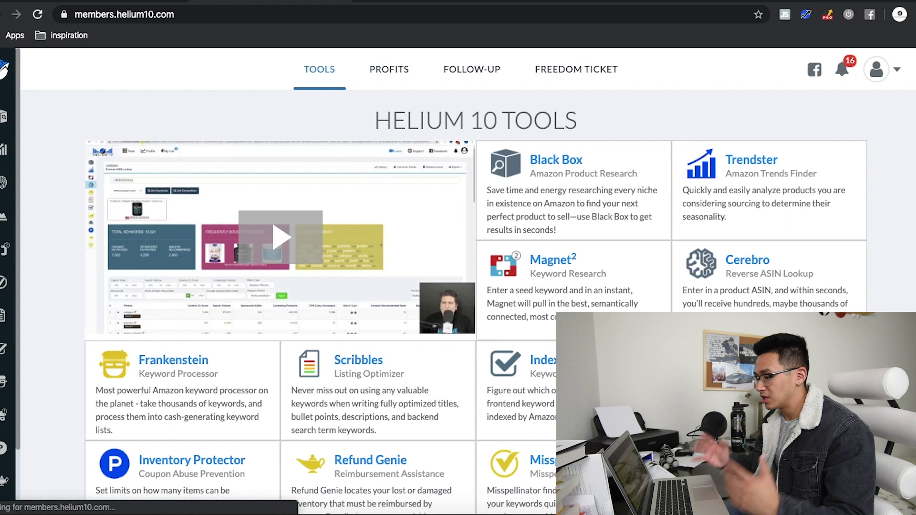
- Look up related keywords for "jade roller and gua sha set" with the Magnet tool in Helium 10
mouse_move(7, 150)
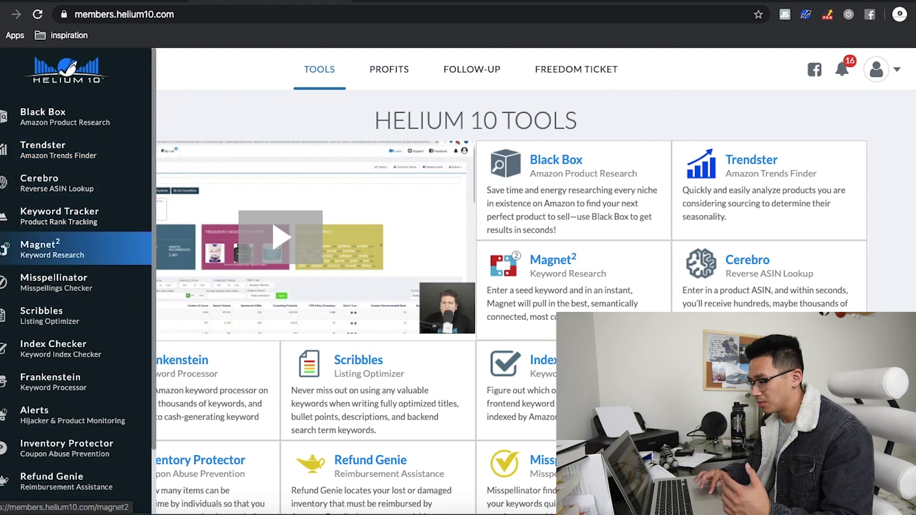
left_click(10, 248)
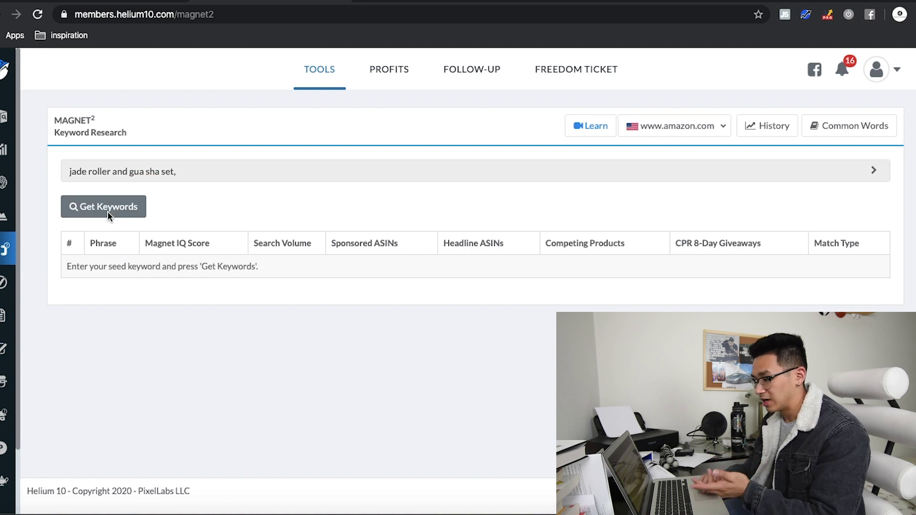
left_click(108, 211)
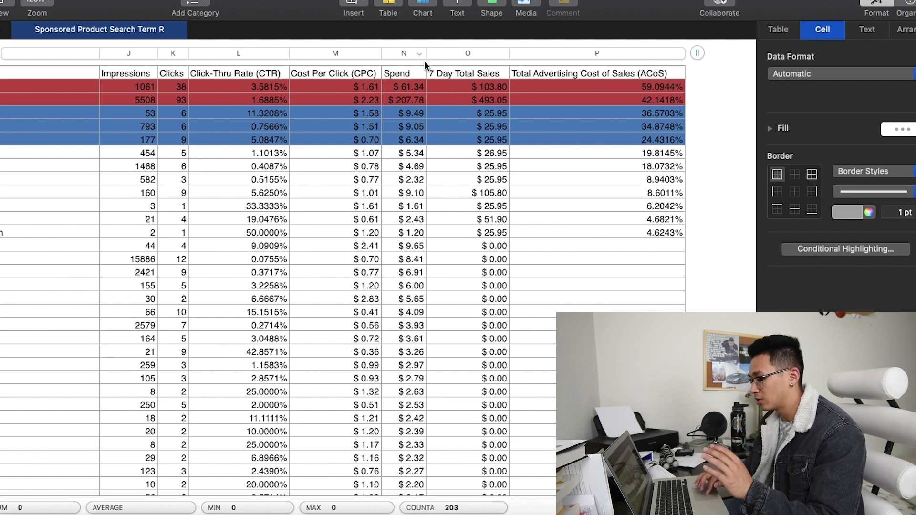
- Sort the search term report in Numbers by Spend in descending order and inspect the spend of the terms with no sales
right_click(400, 55)
left_click(432, 94)
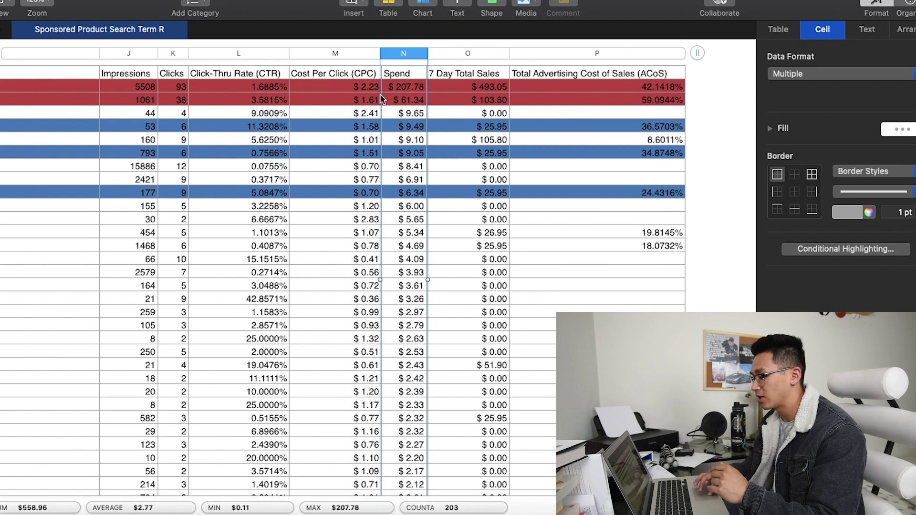
left_click(414, 113)
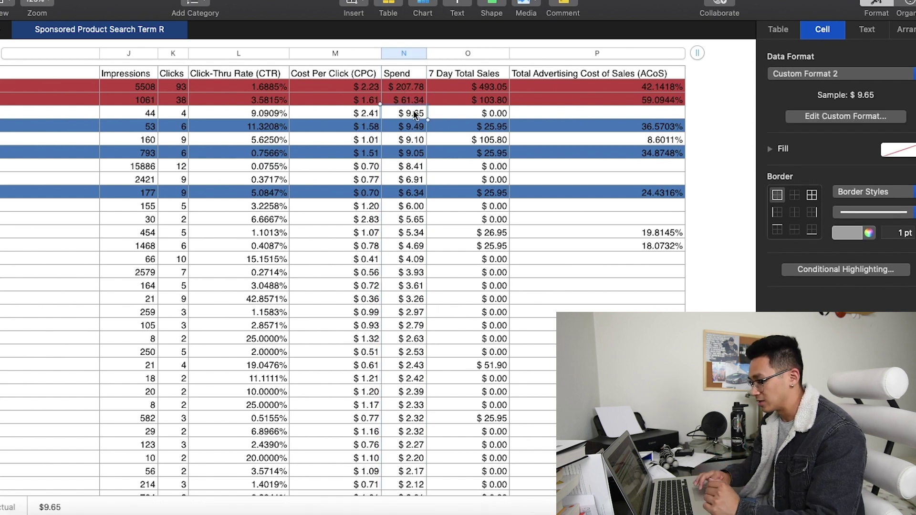
left_click(416, 168)
left_click(417, 180)
left_click(419, 209)
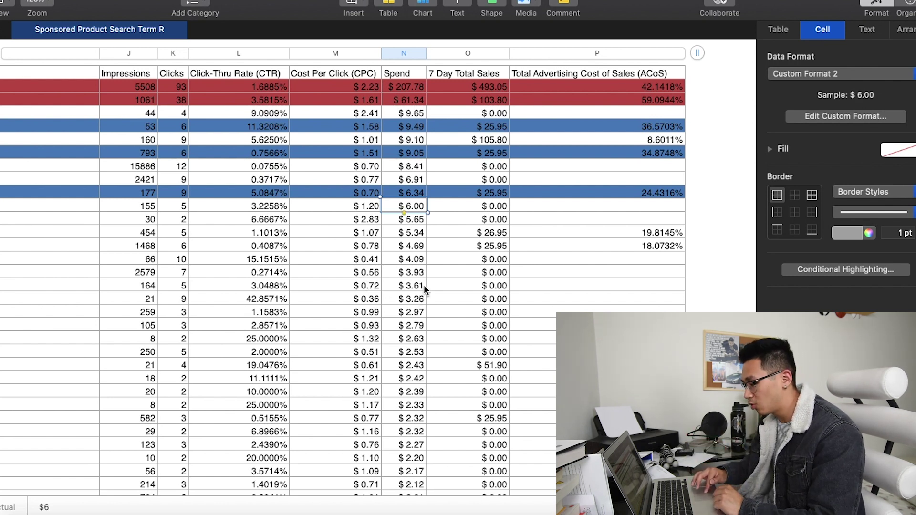
left_click_drag(412, 285, 412, 262)
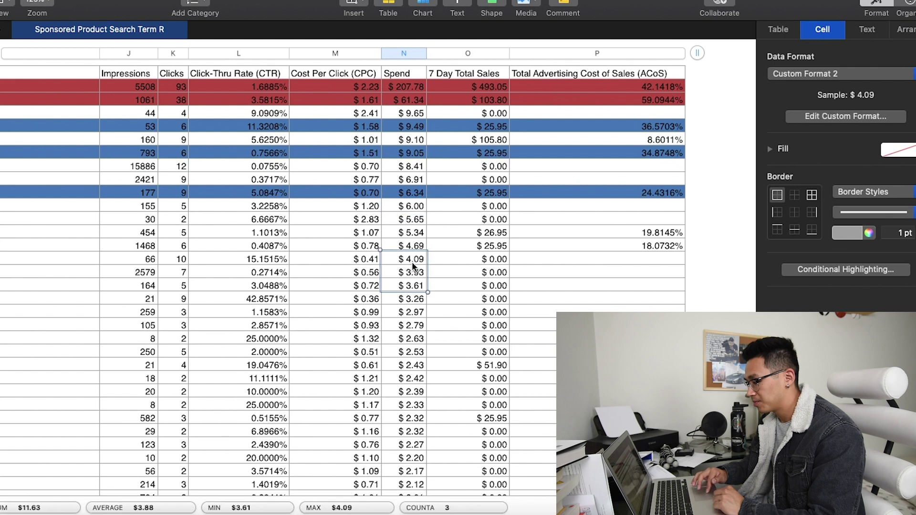
left_click(414, 297)
left_click_drag(413, 252, 410, 125)
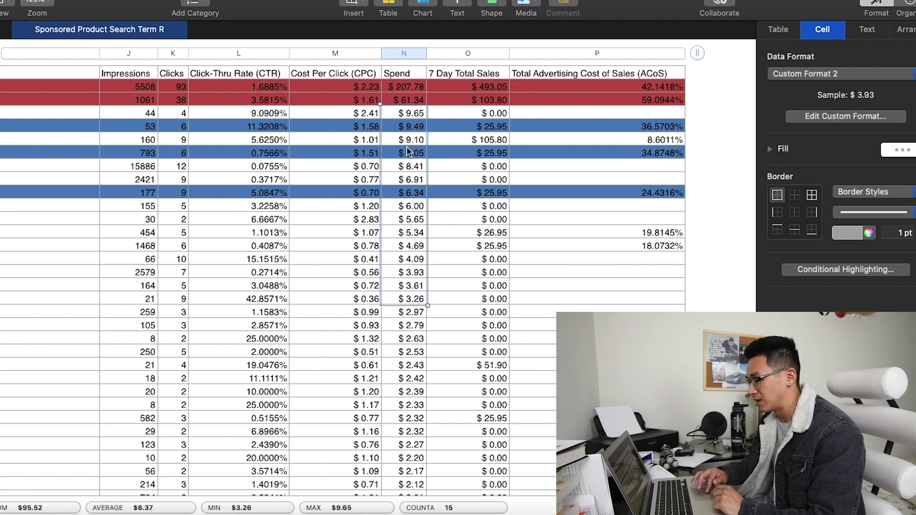